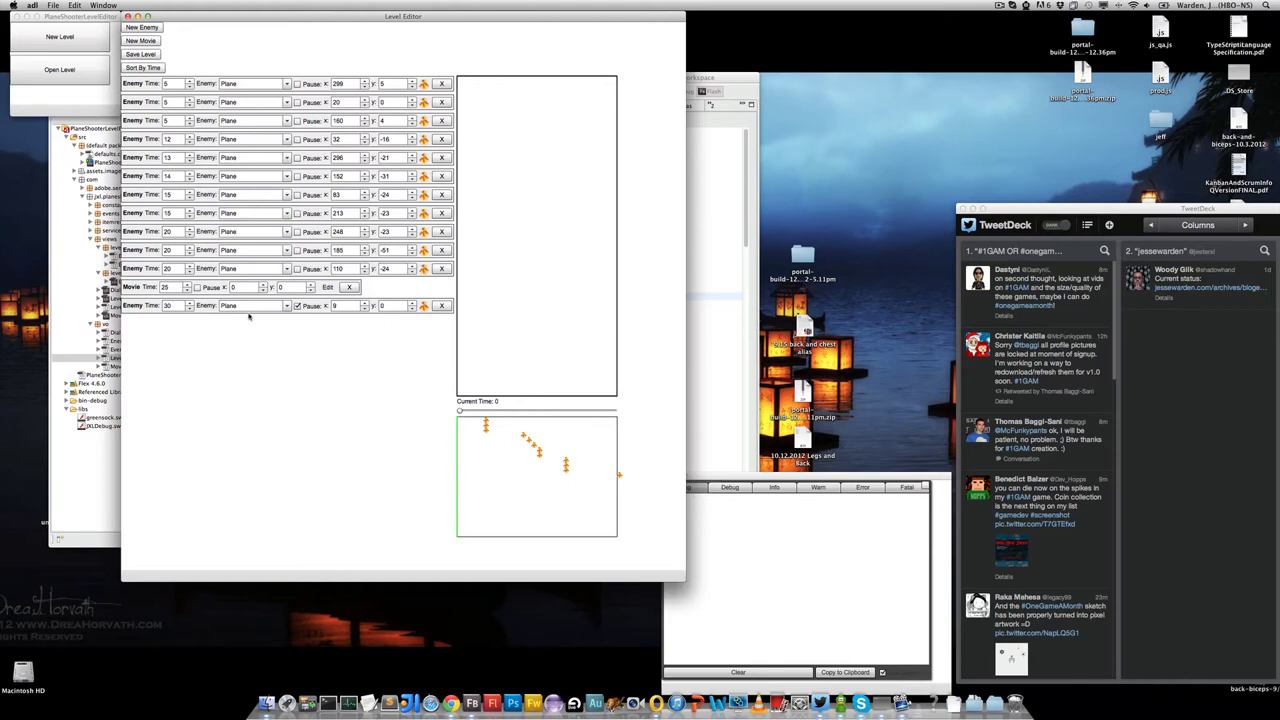
Select the first plane's spawn time, the movie time and the first plane's X value.
left_click(176, 84)
double_click(174, 287)
double_click(358, 84)
Scrub the preview timeline forward and back, stopping around 5.3 seconds.
mouse_move(459, 412)
left_mouse_down()
mouse_move(615, 414)
mouse_move(565, 414)
left_mouse_up()
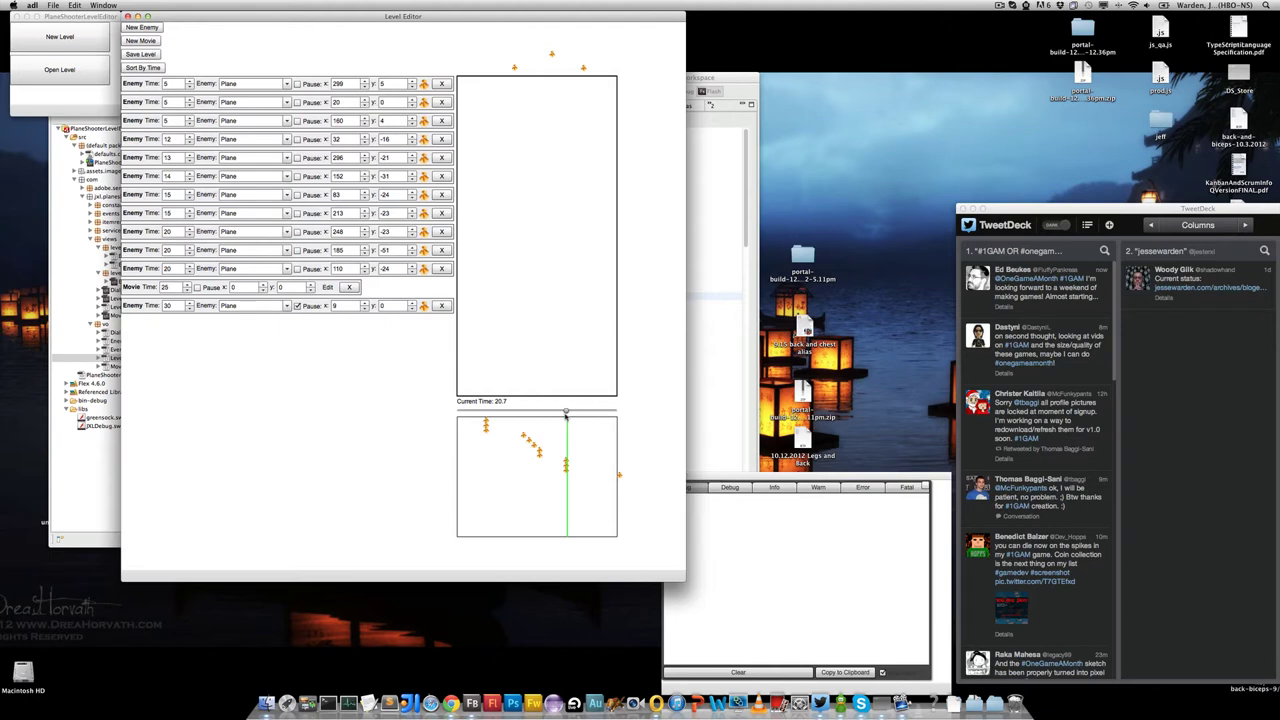
left_click_drag(566, 412, 565, 411)
mouse_move(563, 411)
left_mouse_down()
mouse_move(488, 412)
mouse_move(614, 412)
mouse_move(487, 411)
left_mouse_up()
Set the first plane to X 301, Y 6, then drag planes into a column near X 120.
left_click(364, 81)
left_click(365, 88)
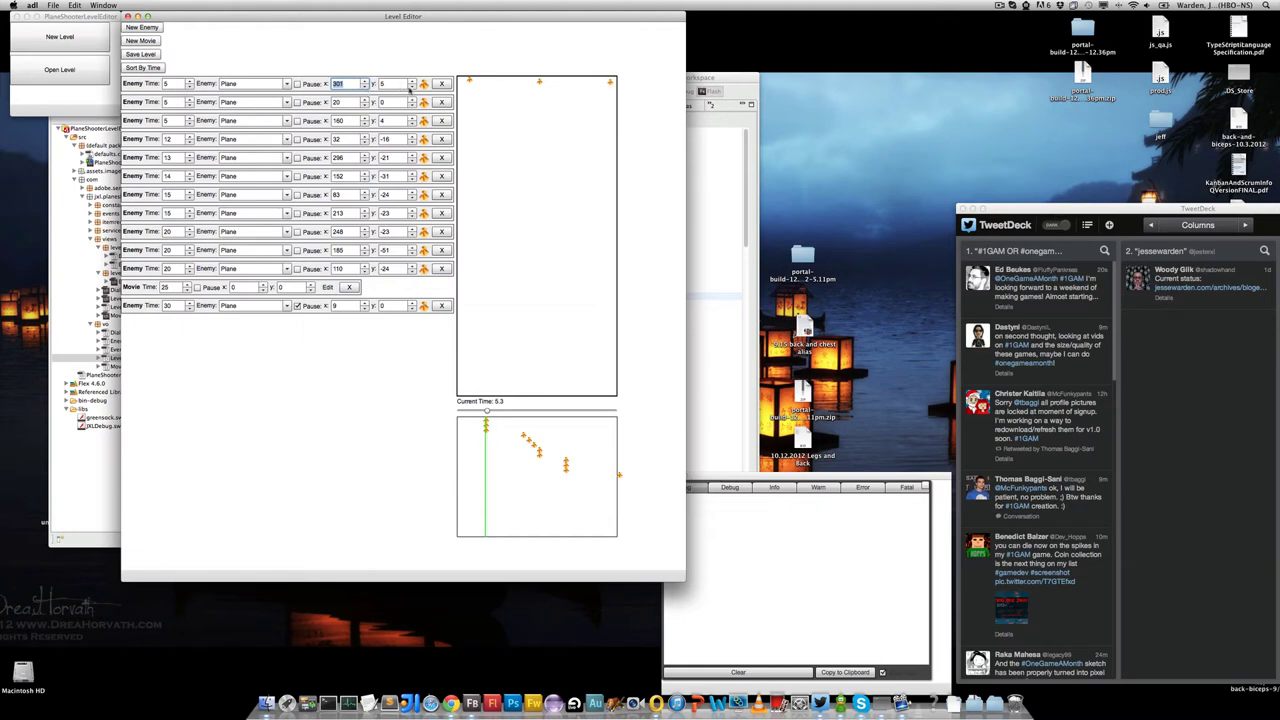
left_click(411, 84)
mouse_move(470, 81)
left_mouse_down()
mouse_move(477, 56)
mouse_move(536, 72)
mouse_move(520, 70)
left_mouse_up()
mouse_move(610, 72)
left_mouse_down()
mouse_move(541, 69)
mouse_move(519, 59)
mouse_move(518, 42)
mouse_move(508, 53)
mouse_move(519, 45)
left_mouse_up()
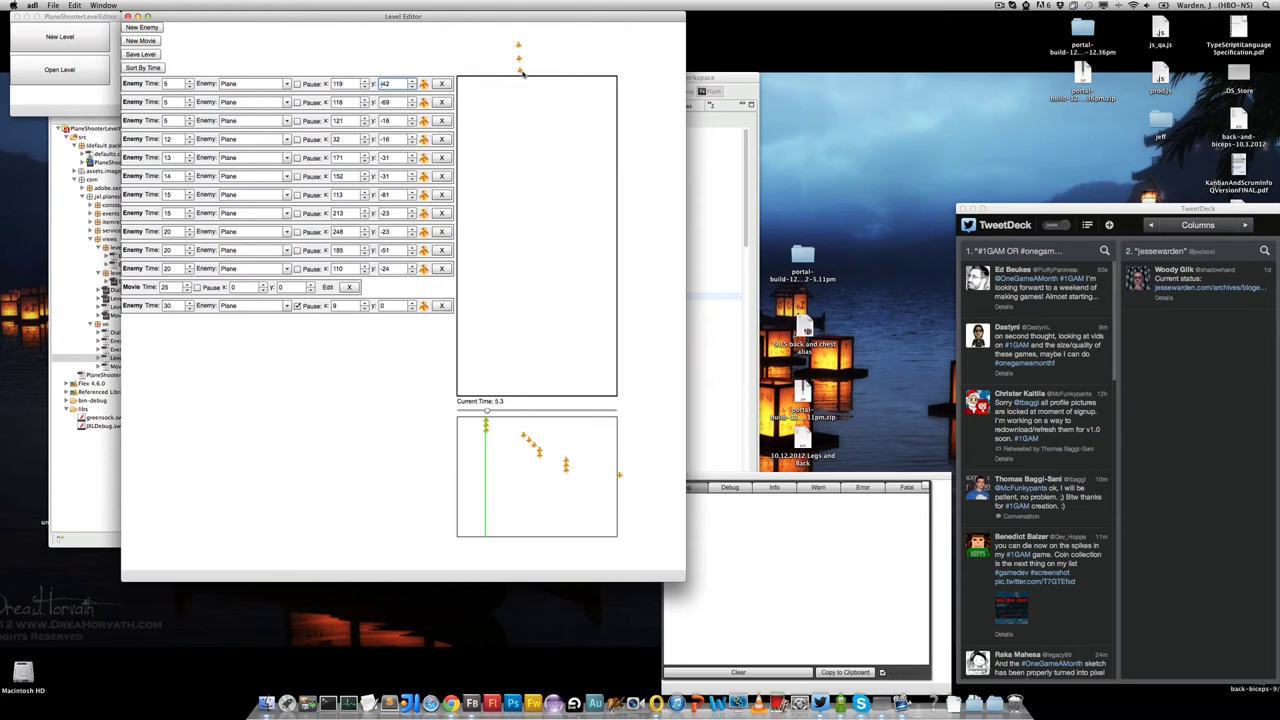
Nudge the third plane slightly higher, check the formation, and add a new time-9 plane.
left_click_drag(520, 70, 519, 68)
left_click_drag(487, 410, 505, 408)
left_click(157, 28)
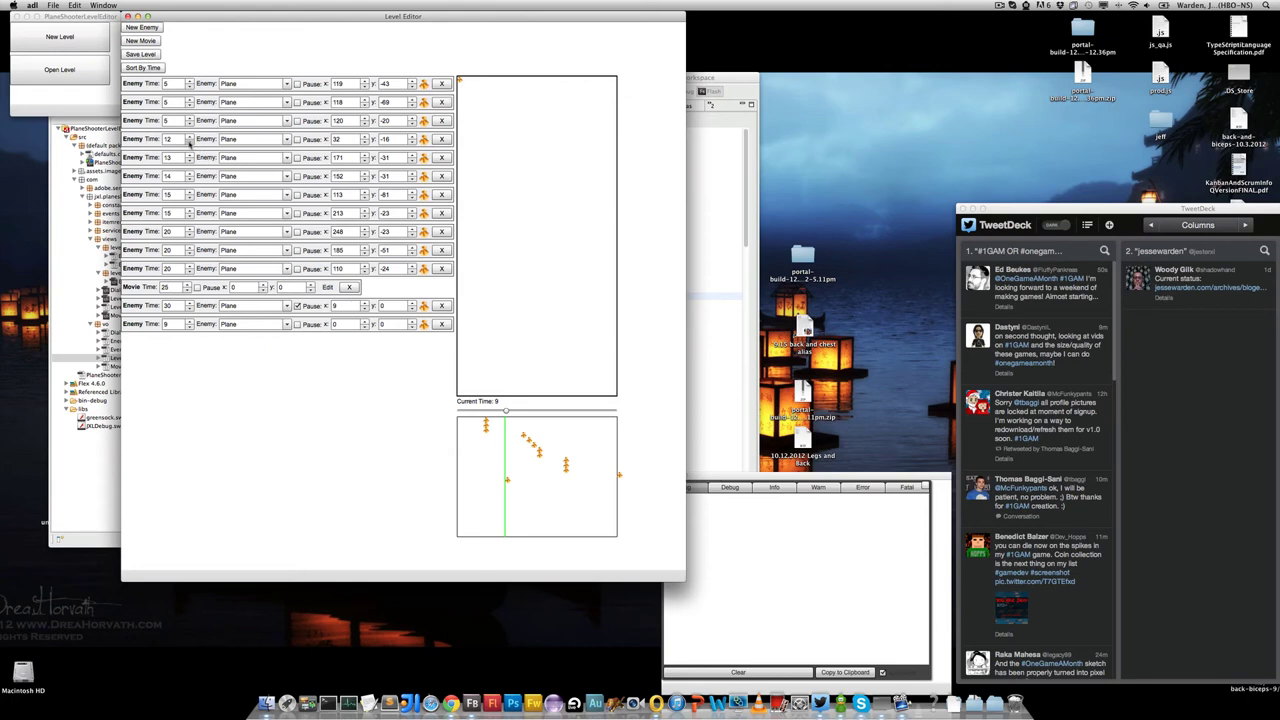
Sort enemies by time, place the new plane atop the column, and preview past 20 seconds.
left_click(161, 68)
left_click(187, 143)
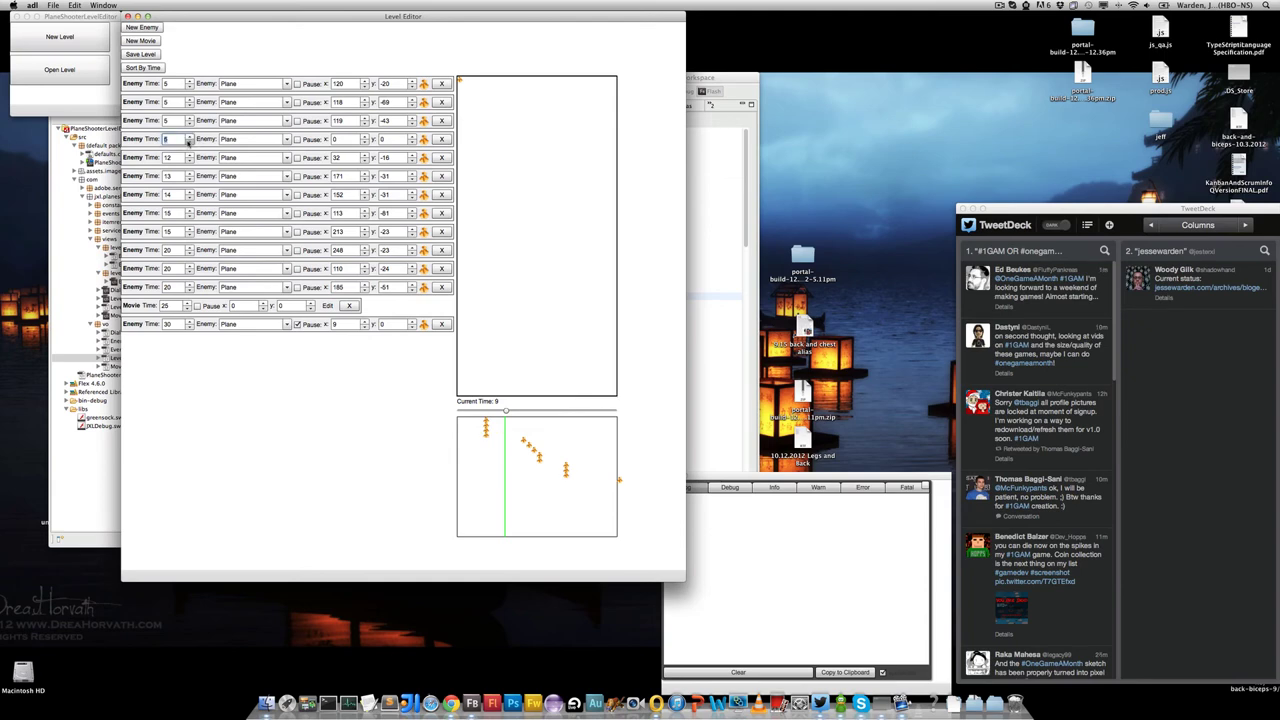
left_click_drag(507, 411, 487, 411)
left_click_drag(459, 80, 518, 35)
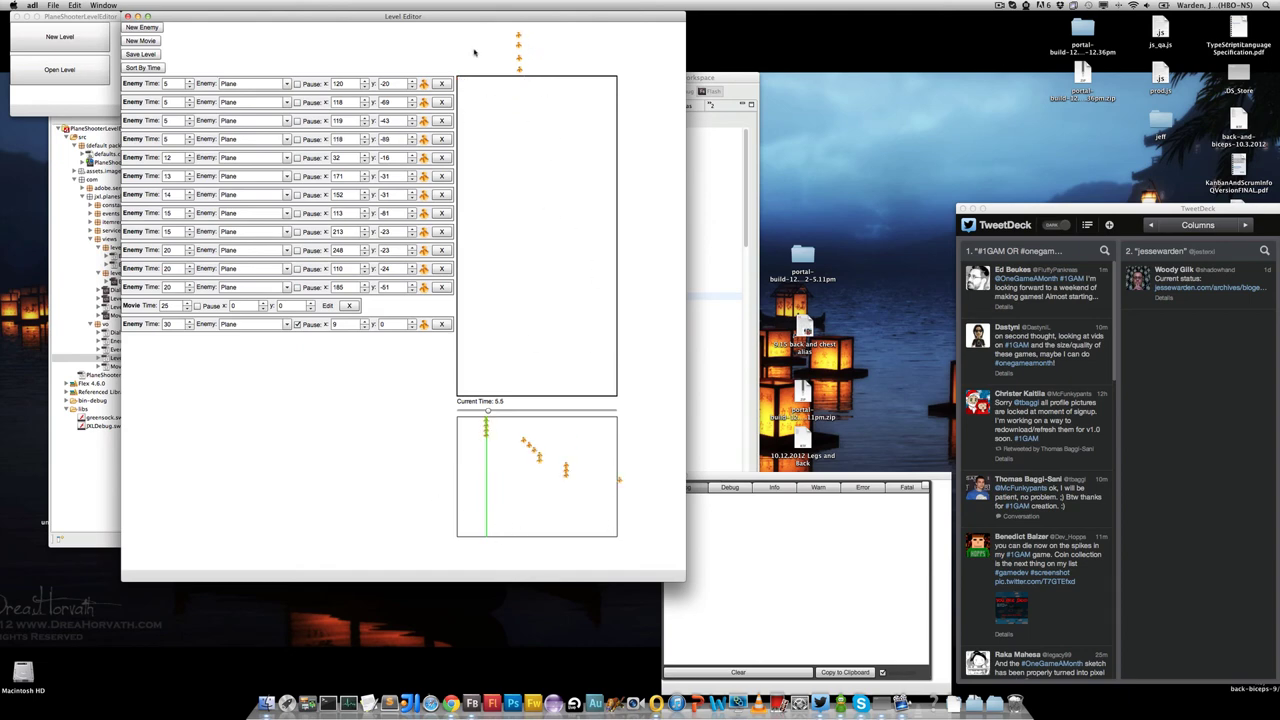
mouse_move(488, 411)
left_mouse_down()
mouse_move(463, 413)
mouse_move(537, 413)
left_mouse_up()
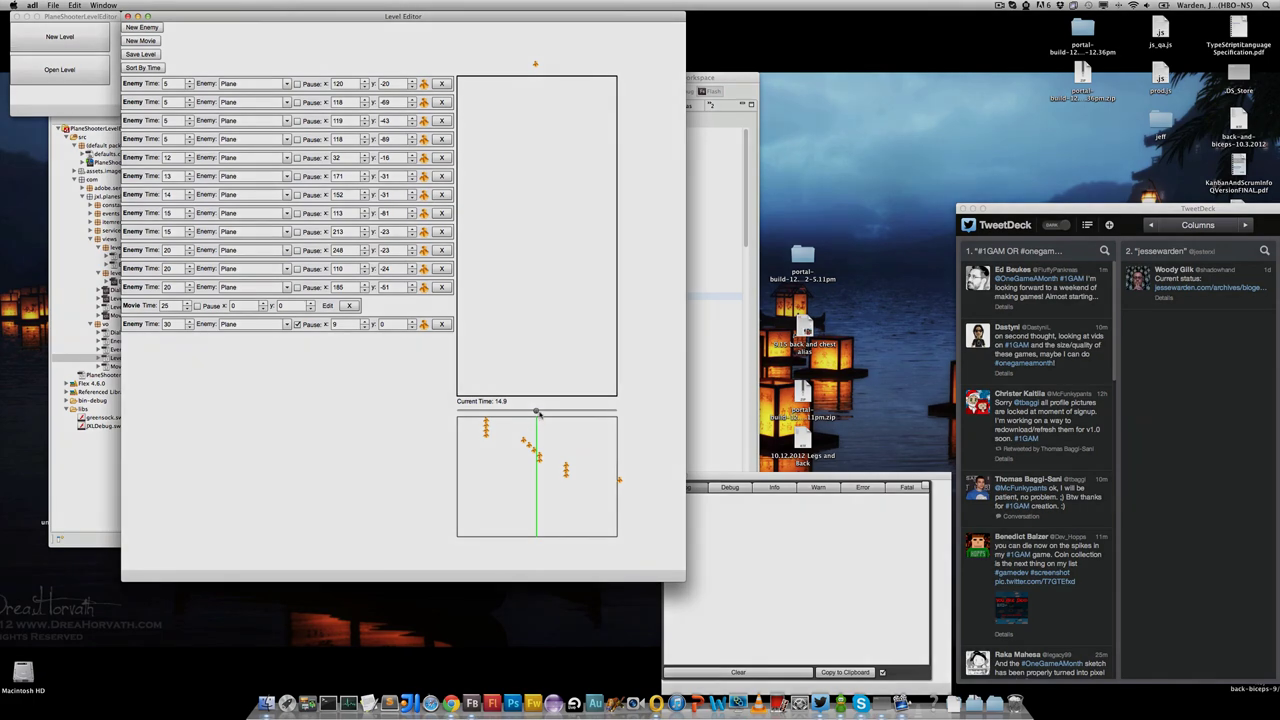
left_click_drag(535, 411, 621, 418)
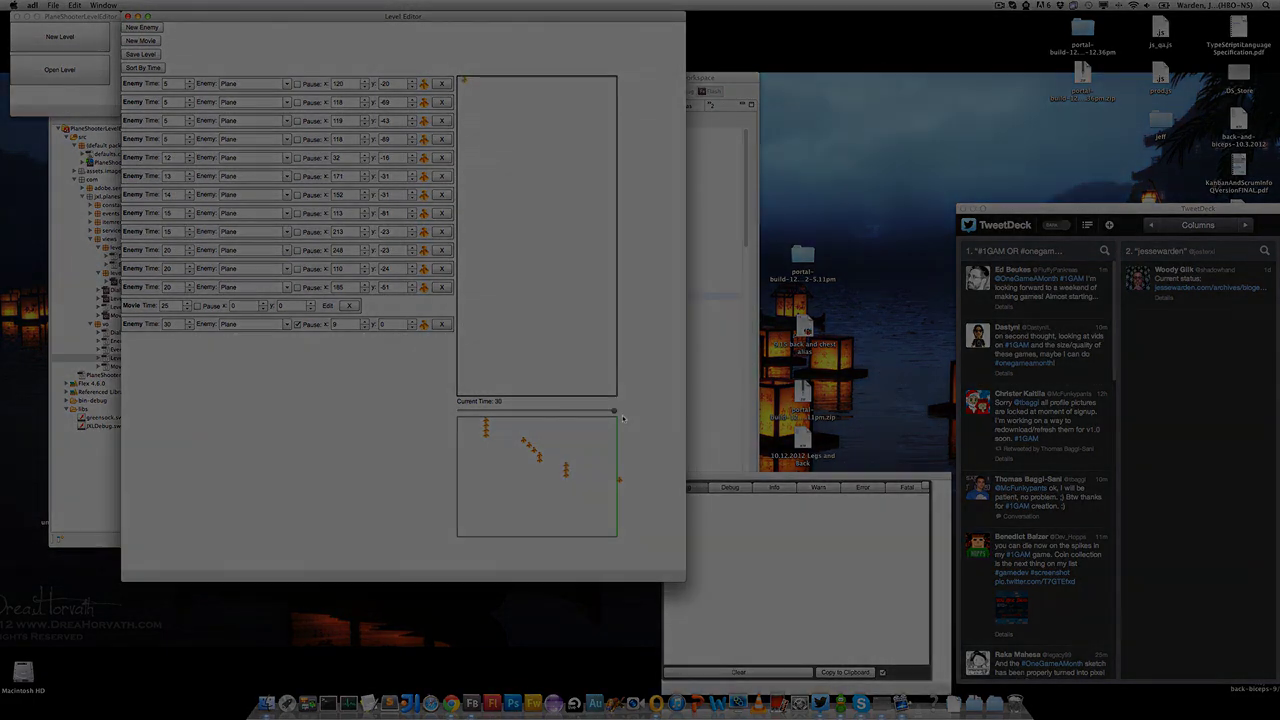